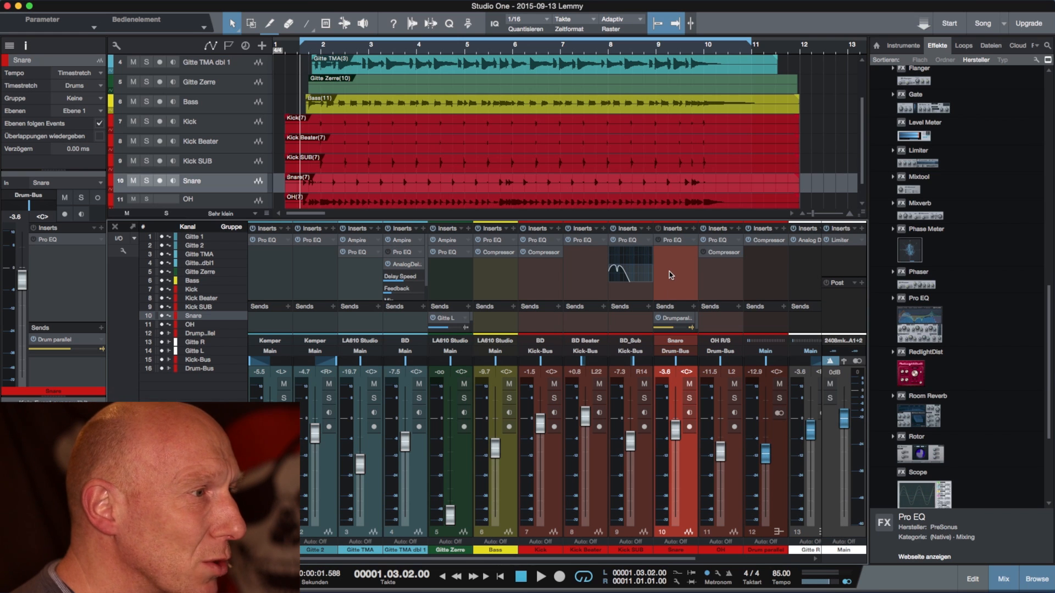
Step: Solo the Snare channel and add a second Pro EQ to its inserts, moving the plug-in window clear of the mixer
left_click(690, 399)
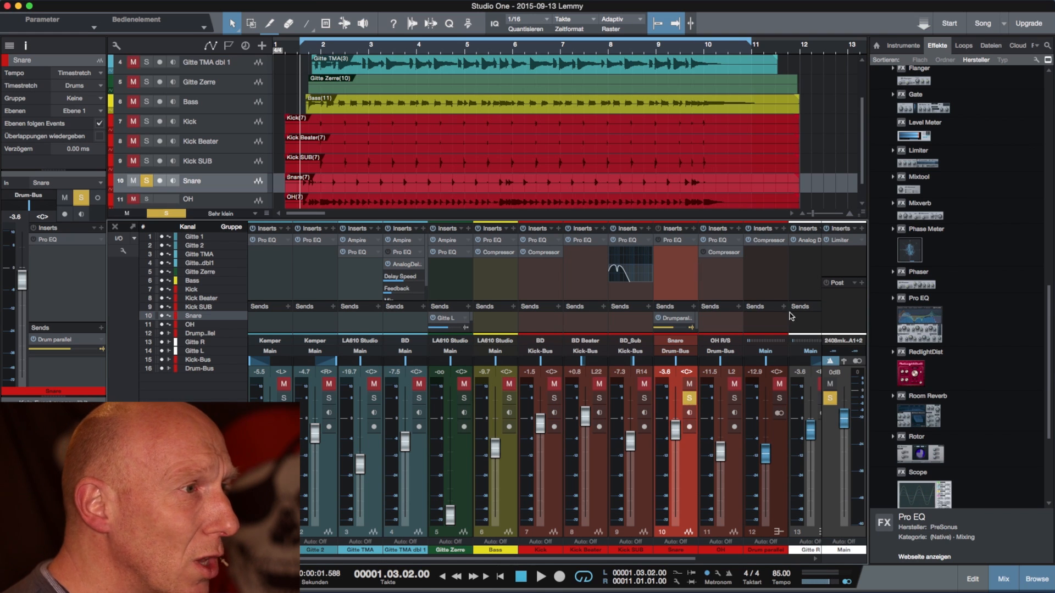
left_click_drag(943, 333, 677, 268)
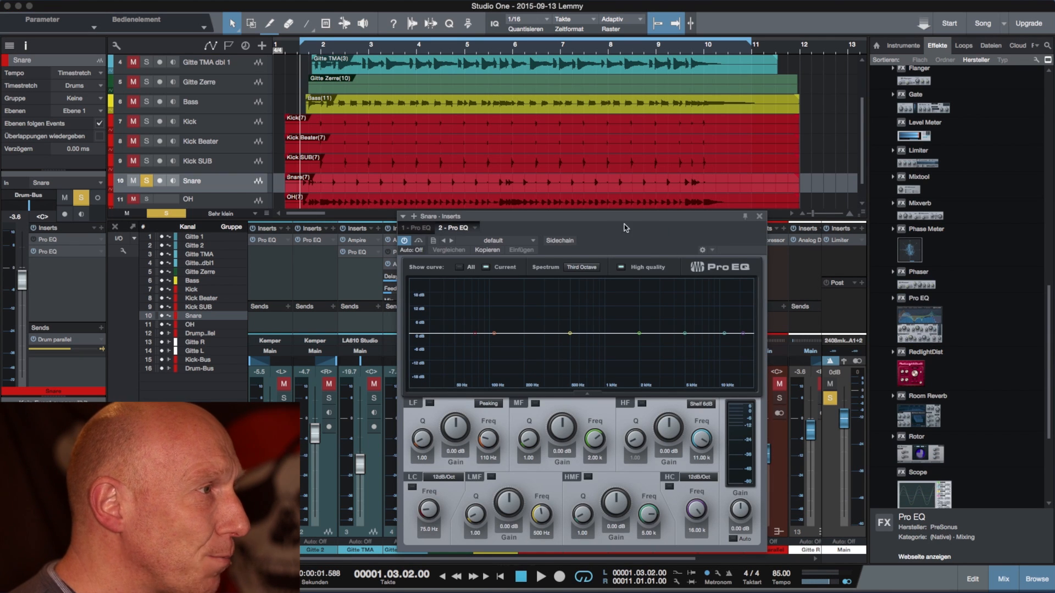
left_click_drag(657, 227, 648, 192)
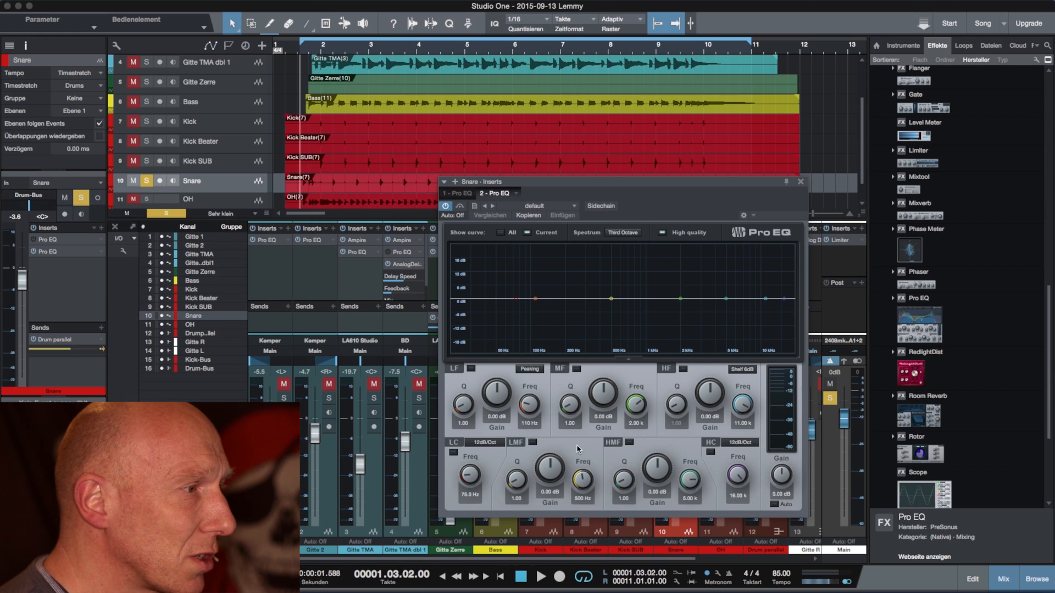
Step: Boost the Pro EQ's LMF gain to about 13.4 dB, and reset it to 0 dB
left_click_drag(548, 472, 545, 434)
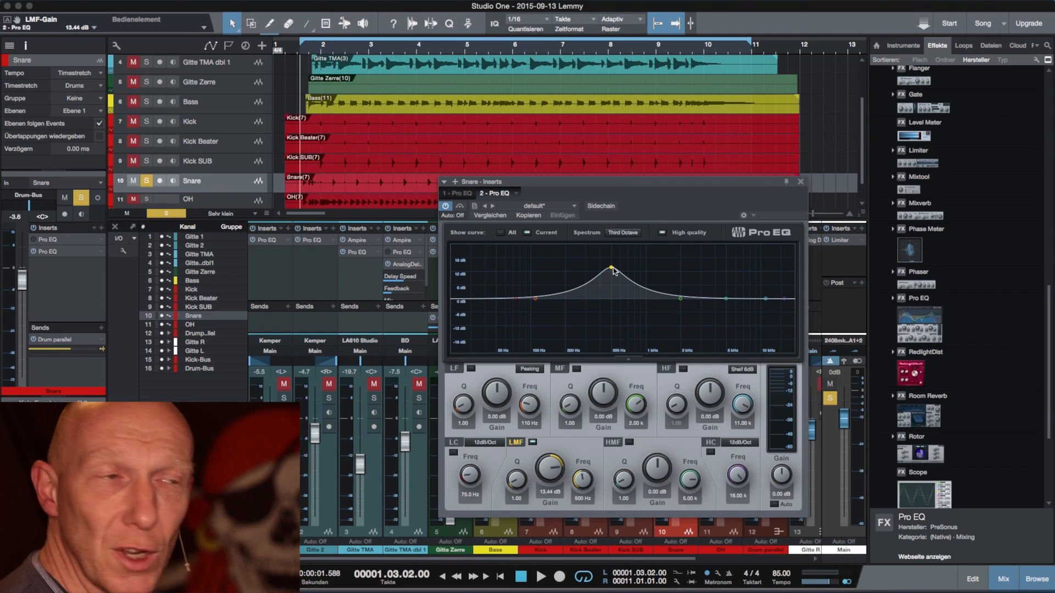
double_click(548, 494)
type("0")
key("Return")
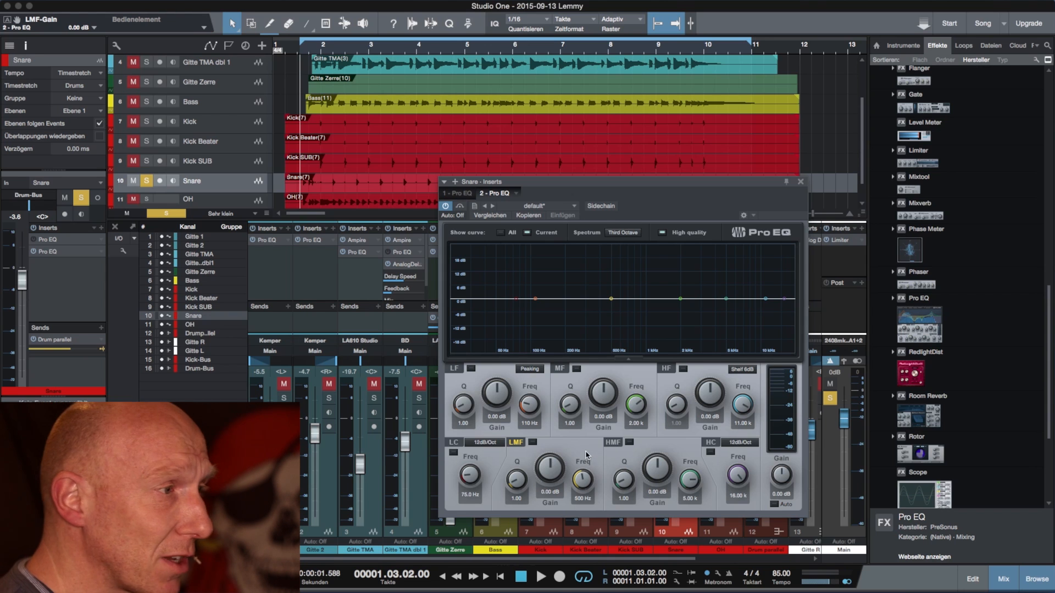
Step: Try the LMF band at about 386 Hz with a narrow Q and a gain of 12 dB
left_click_drag(583, 482, 585, 483)
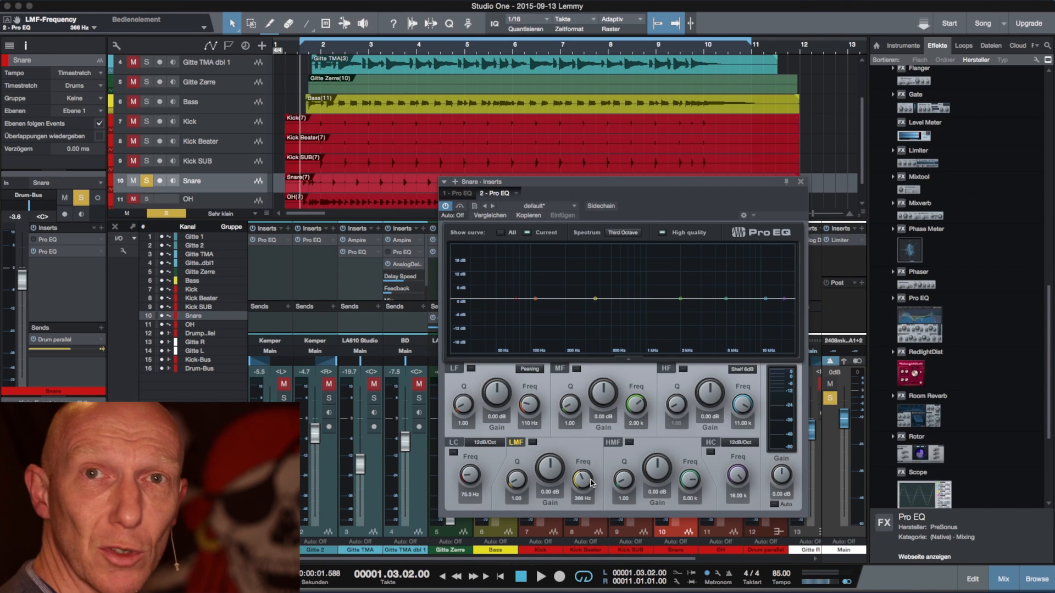
mouse_move(551, 474)
left_mouse_down()
mouse_move(550, 452)
mouse_move(551, 492)
mouse_move(554, 477)
left_mouse_up()
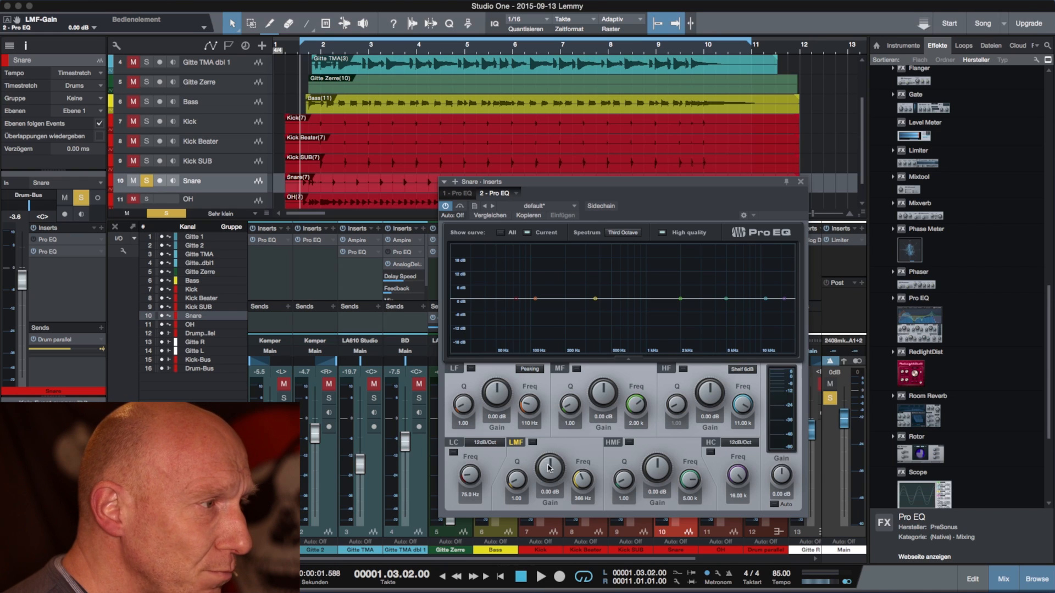
left_click_drag(554, 471, 516, 476)
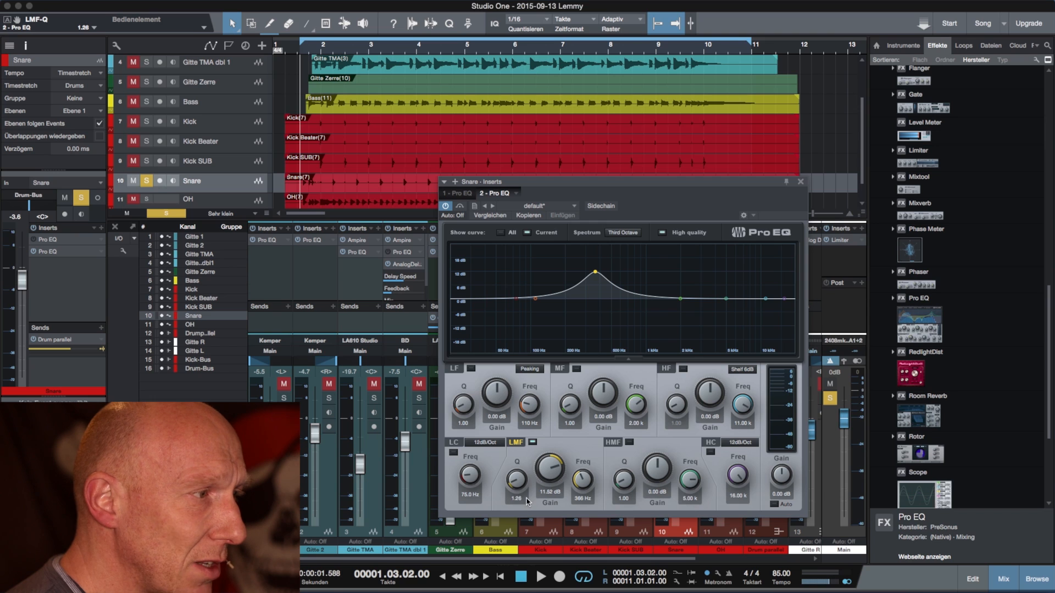
left_click_drag(516, 483, 533, 387)
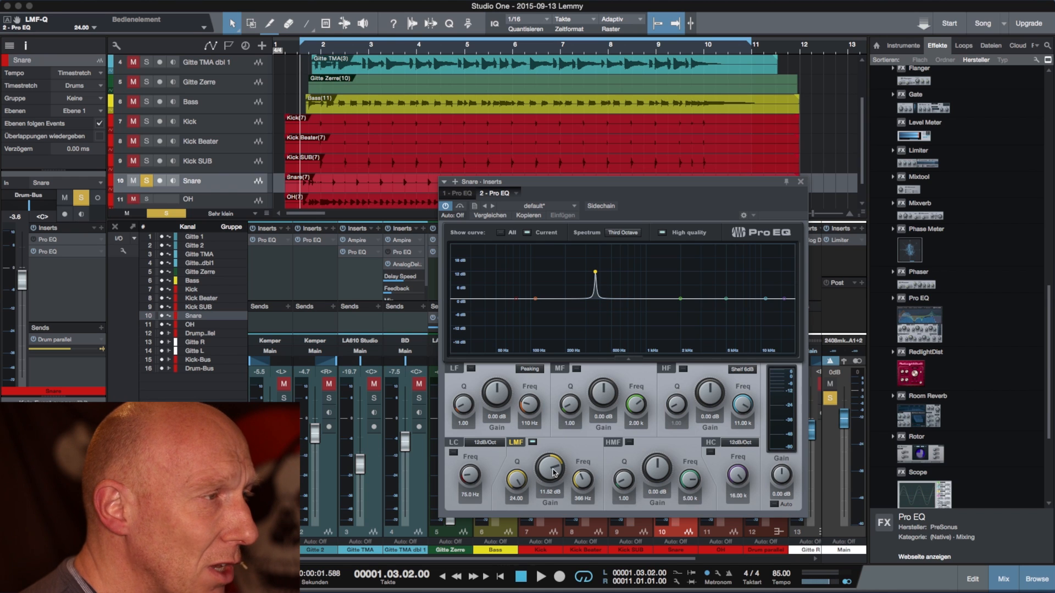
left_click_drag(552, 469, 549, 440)
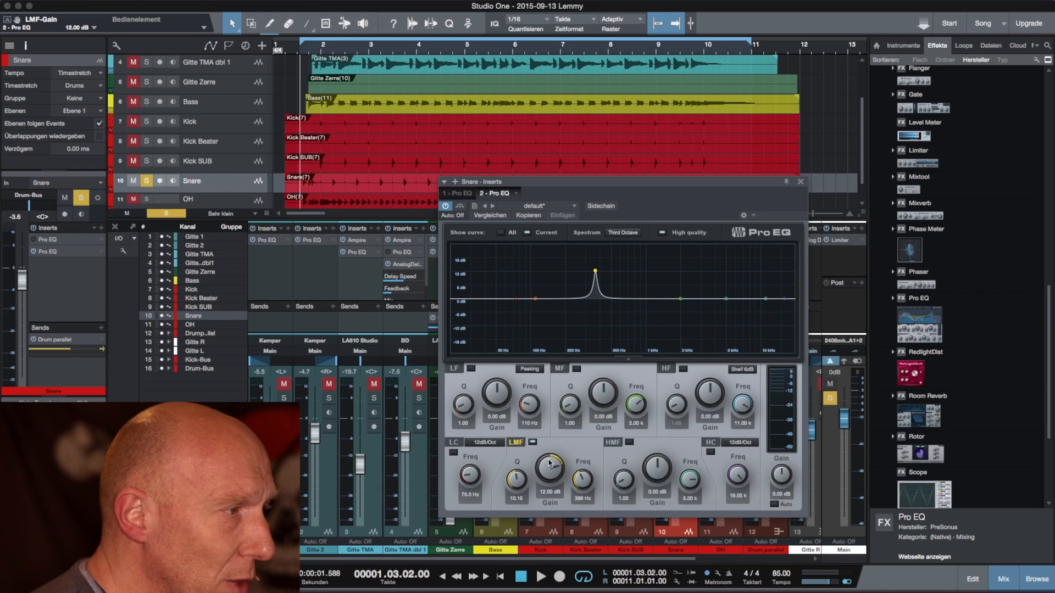
Step: Try wide and narrow LMF Q values between 0.62 and about 17, and reset the band's gain to 0 dB
left_click_drag(515, 480, 517, 527)
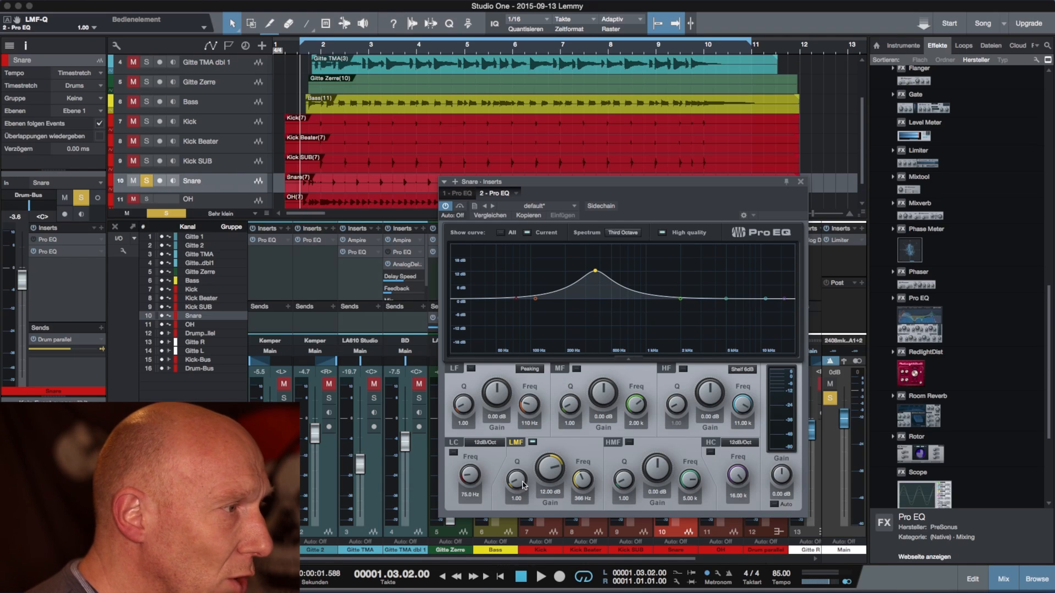
left_click_drag(515, 483, 516, 489)
left_click_drag(516, 482, 515, 481)
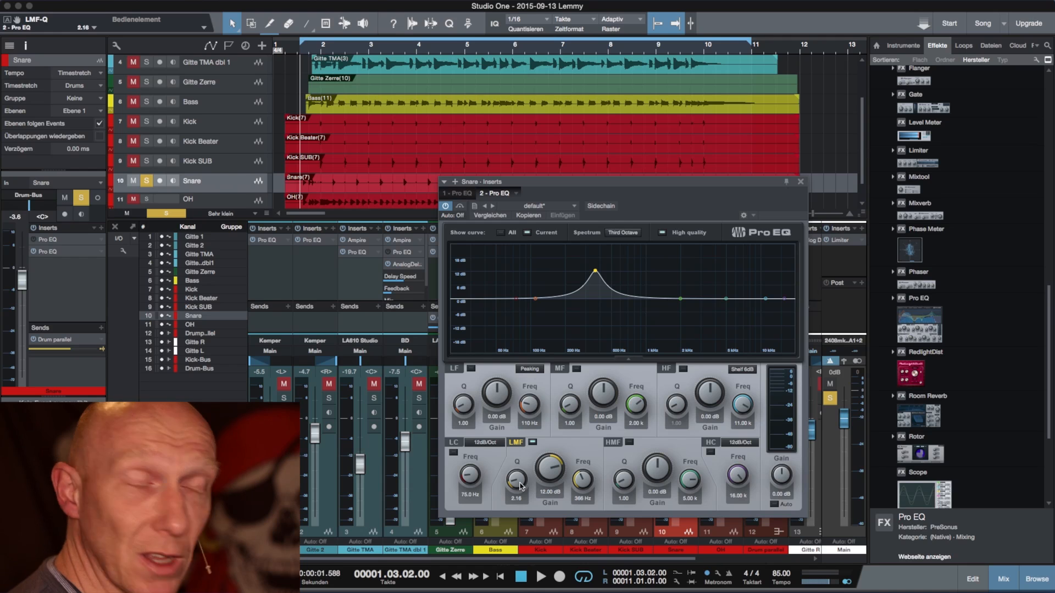
left_click_drag(518, 487, 508, 416)
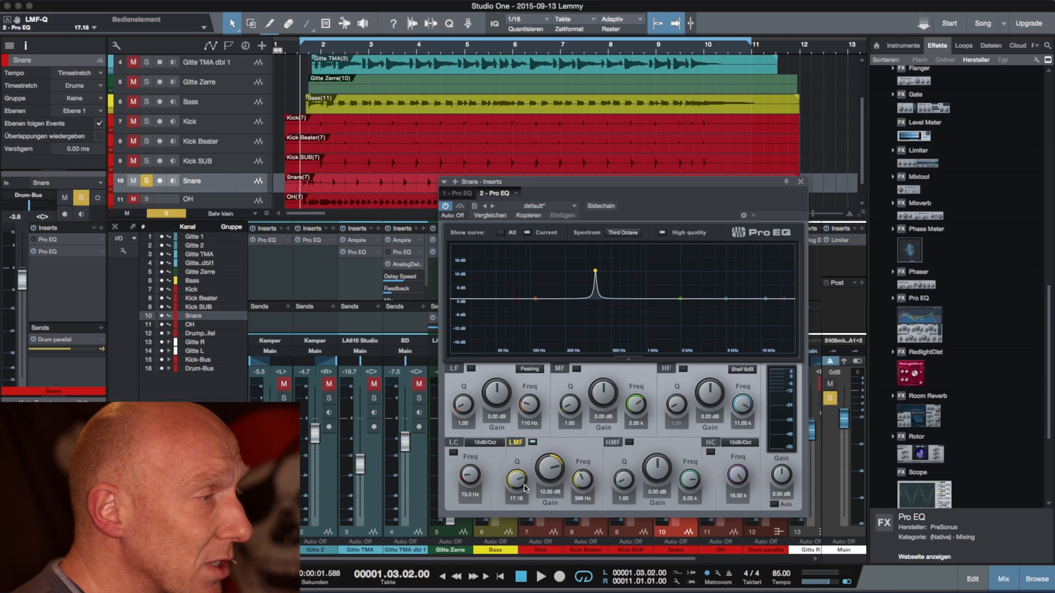
mouse_move(513, 483)
left_mouse_down()
mouse_move(541, 566)
mouse_move(516, 488)
mouse_move(519, 522)
mouse_move(518, 504)
left_mouse_up()
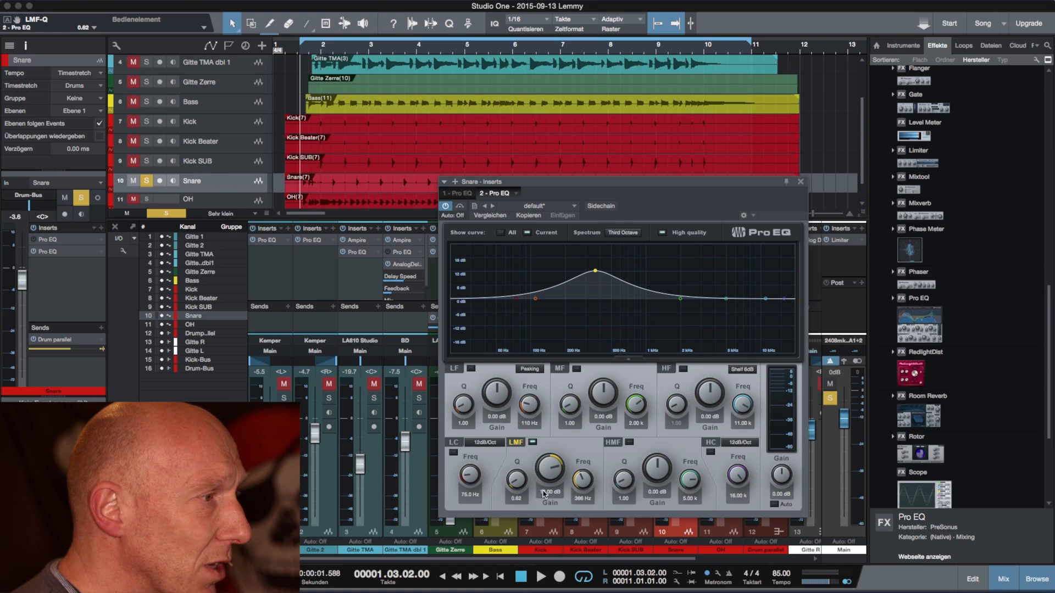
left_click(543, 492)
type("0")
key("Return")
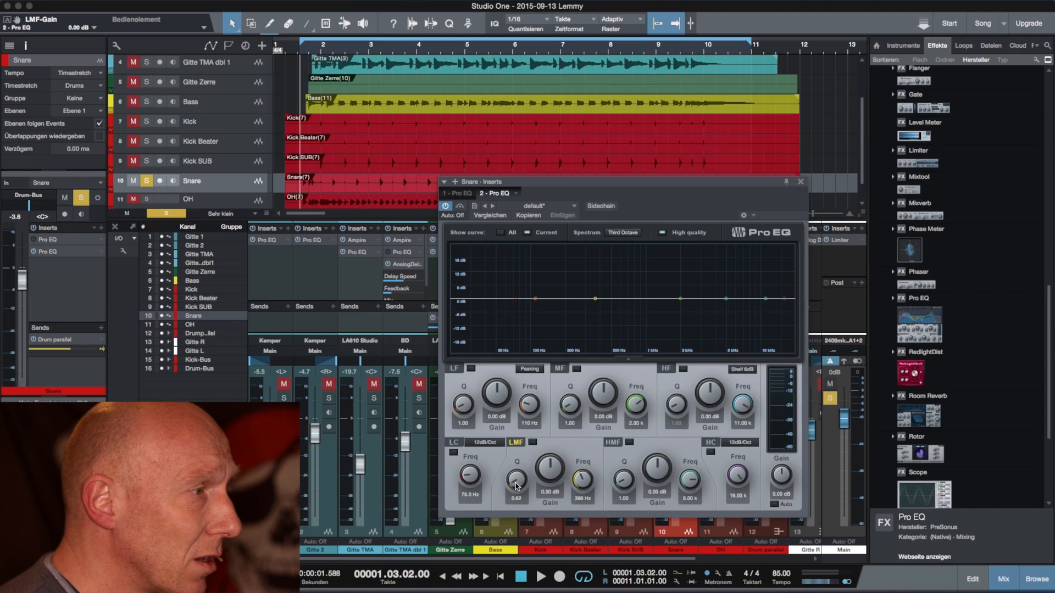
Step: Set the LMF band to a Q of 24 with about 19.7 dB of gain at about 117 Hz
left_click_drag(517, 486, 508, 357)
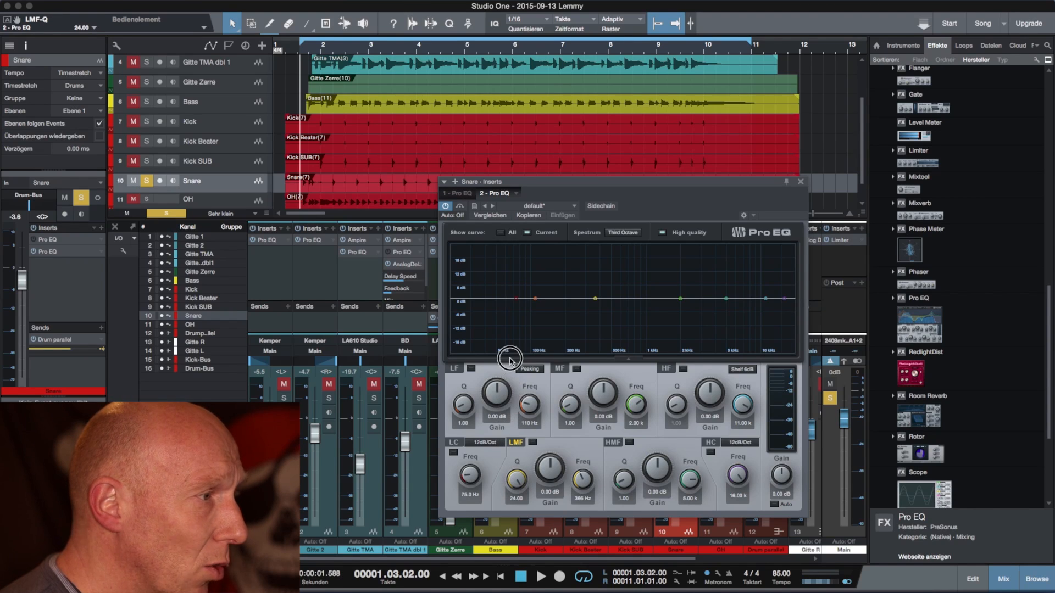
left_click_drag(553, 474, 549, 427)
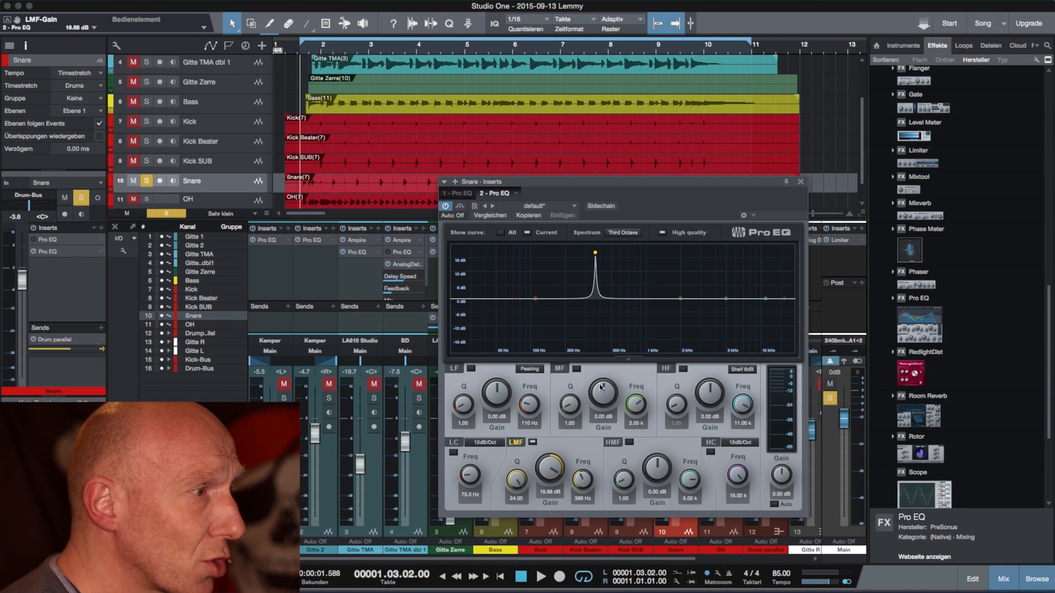
left_click_drag(584, 480, 581, 493)
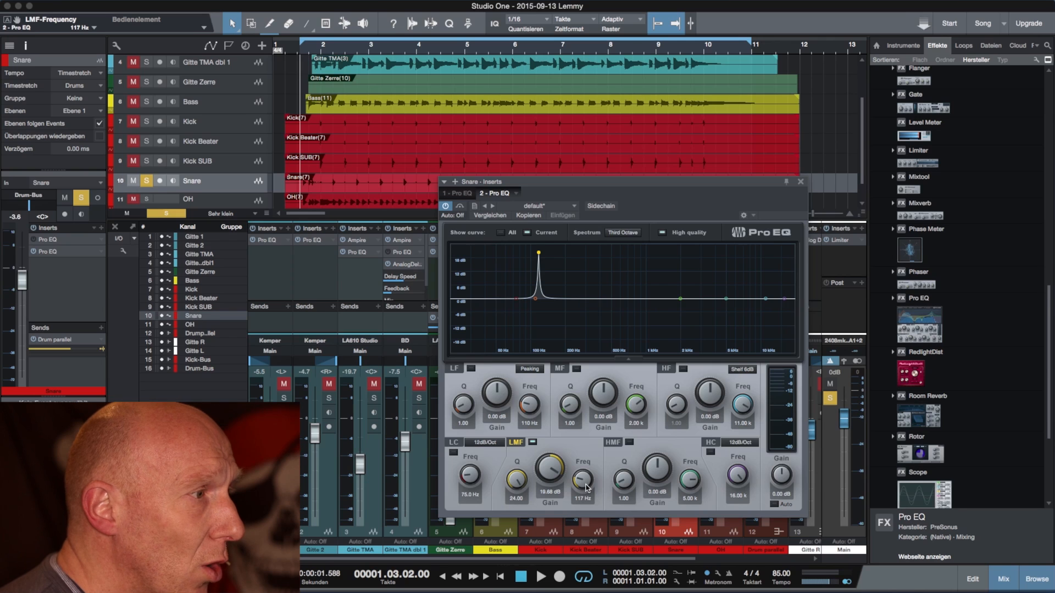
Step: Deactivate the LMF band and play the soloed snare to hear it without the boost
left_click(532, 443)
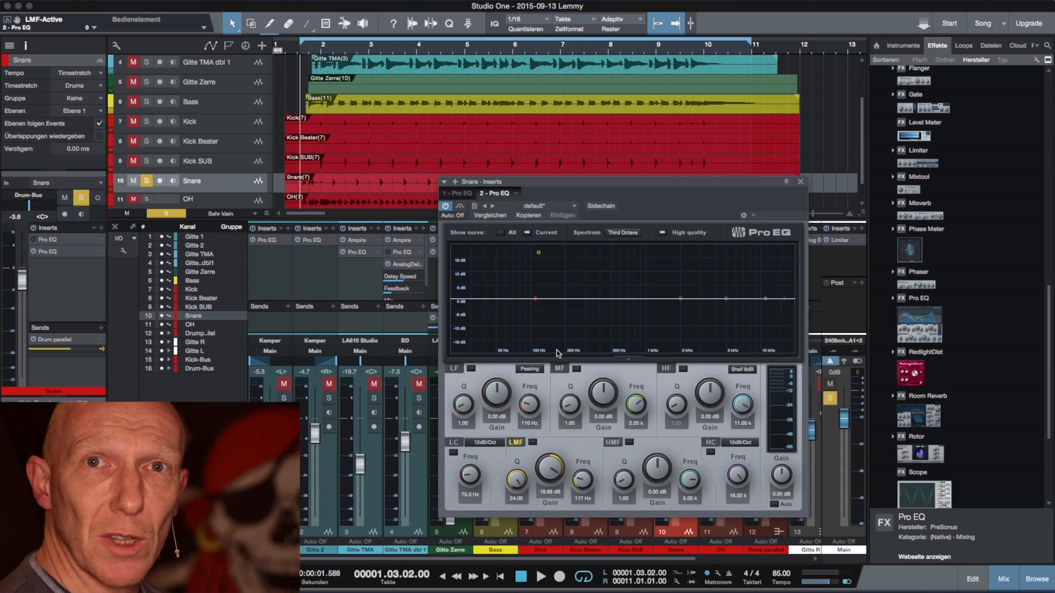
key("space")
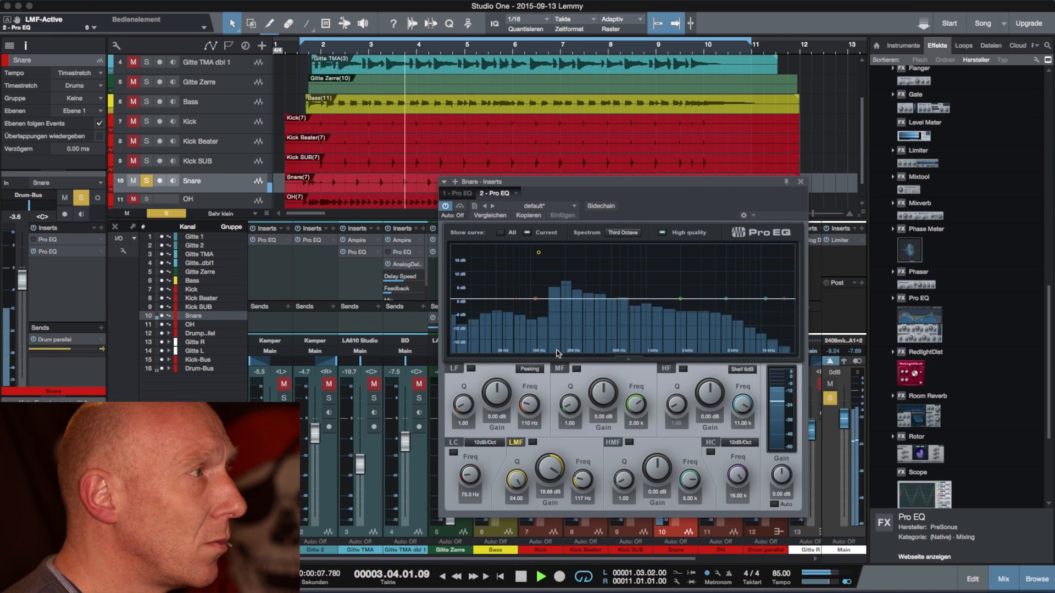
key("space")
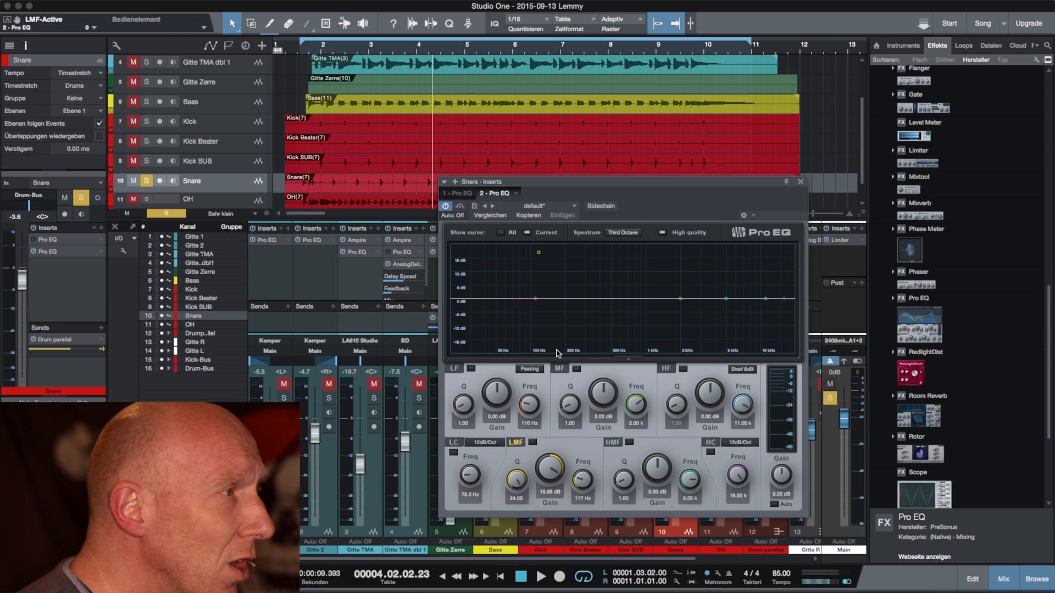
Step: Replay the snare from just before bar 2, reactivate the LMF band and sweep its frequency up to about 269 Hz
left_click(310, 56)
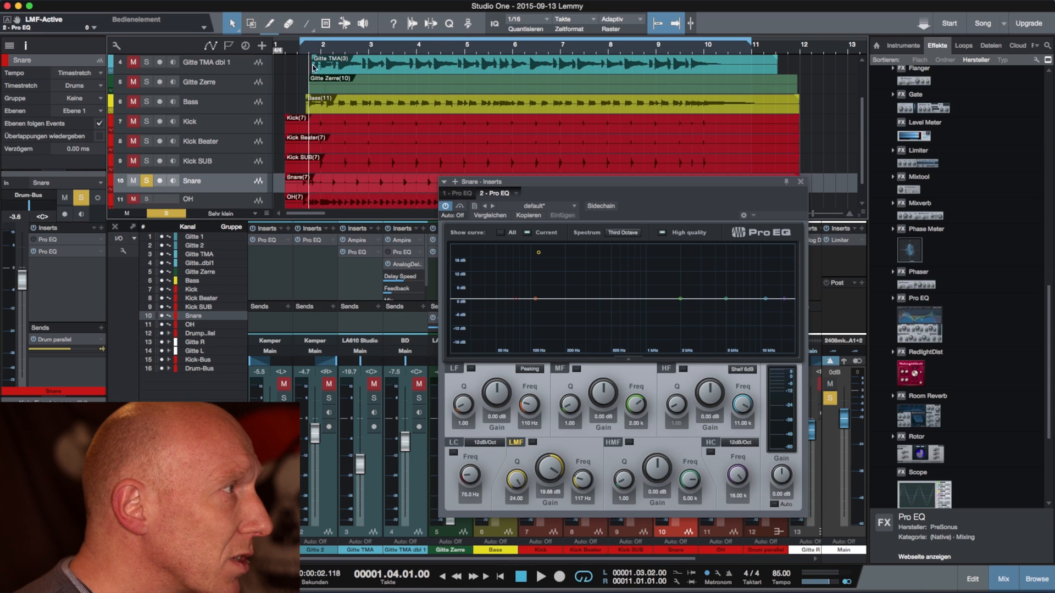
key("space")
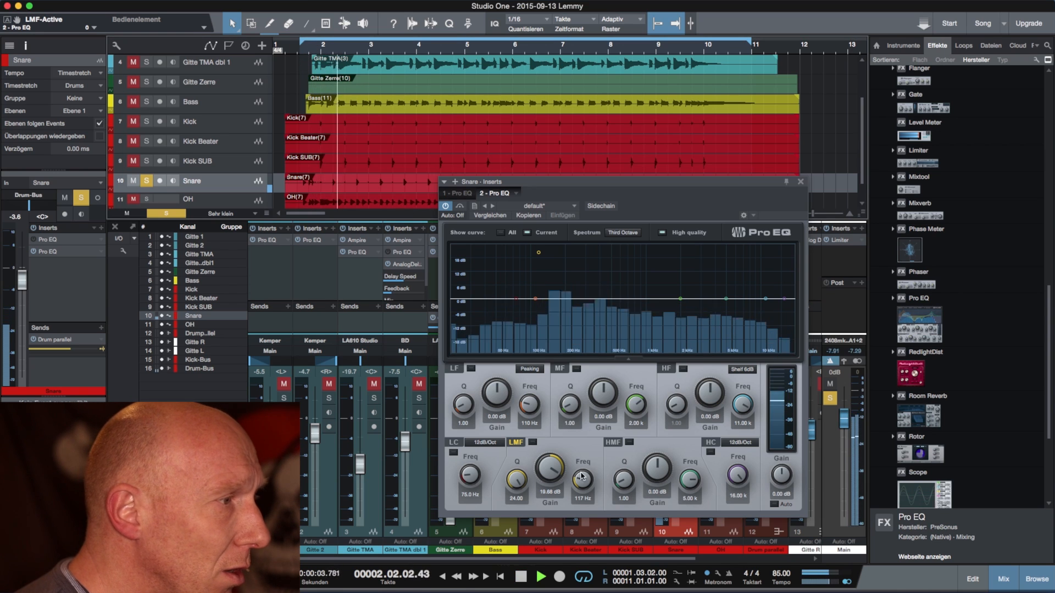
left_click(531, 444)
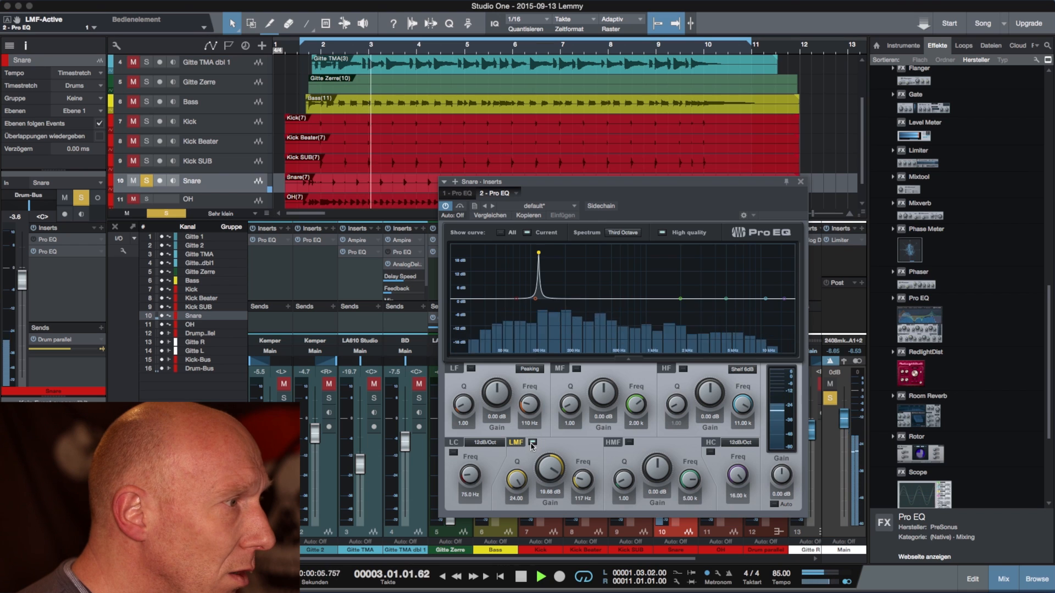
left_click_drag(580, 479, 579, 467)
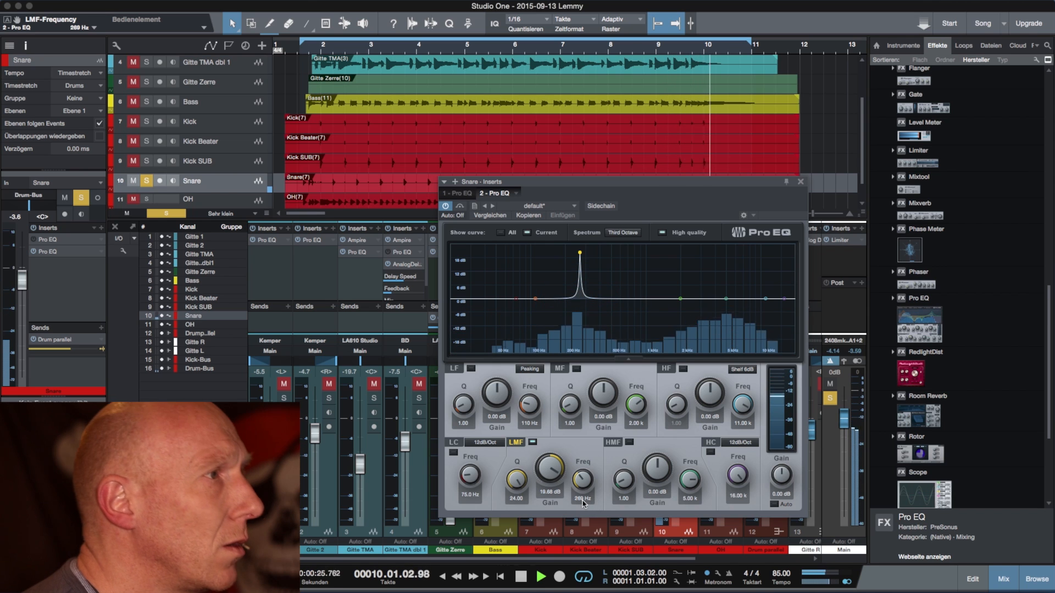
key("space")
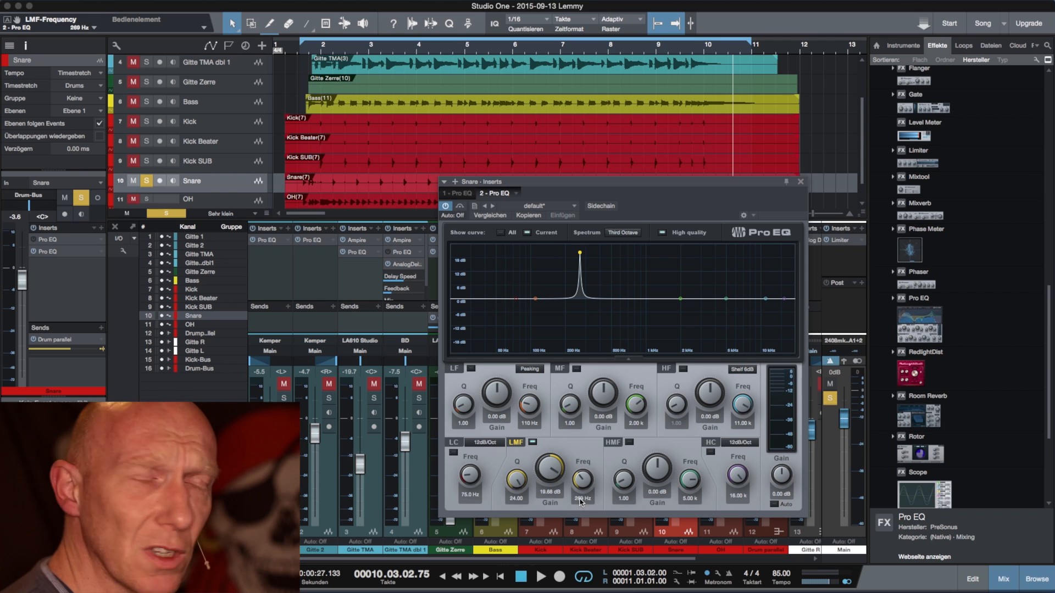
Step: Set the LMF frequency to 265 Hz and listen to the snare from just before bar 2
left_click(582, 499)
type("265")
key("Return")
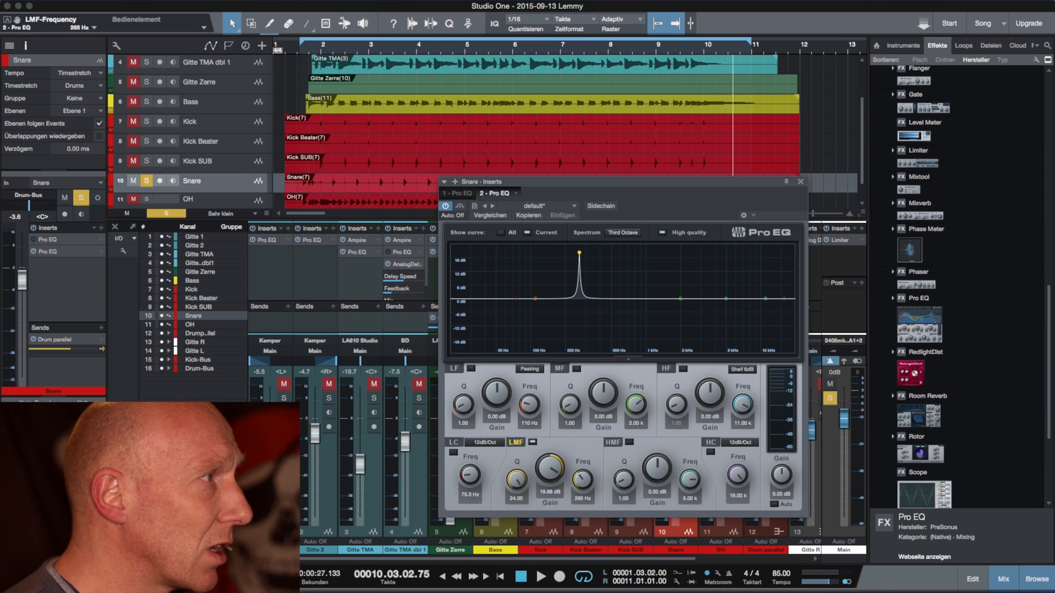
left_click(310, 49)
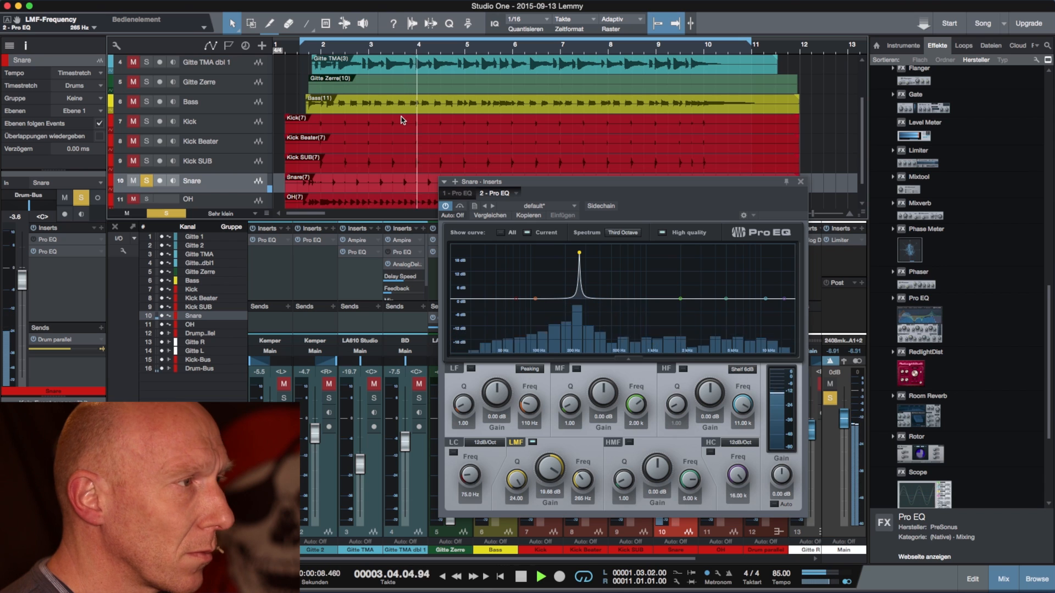
key("space")
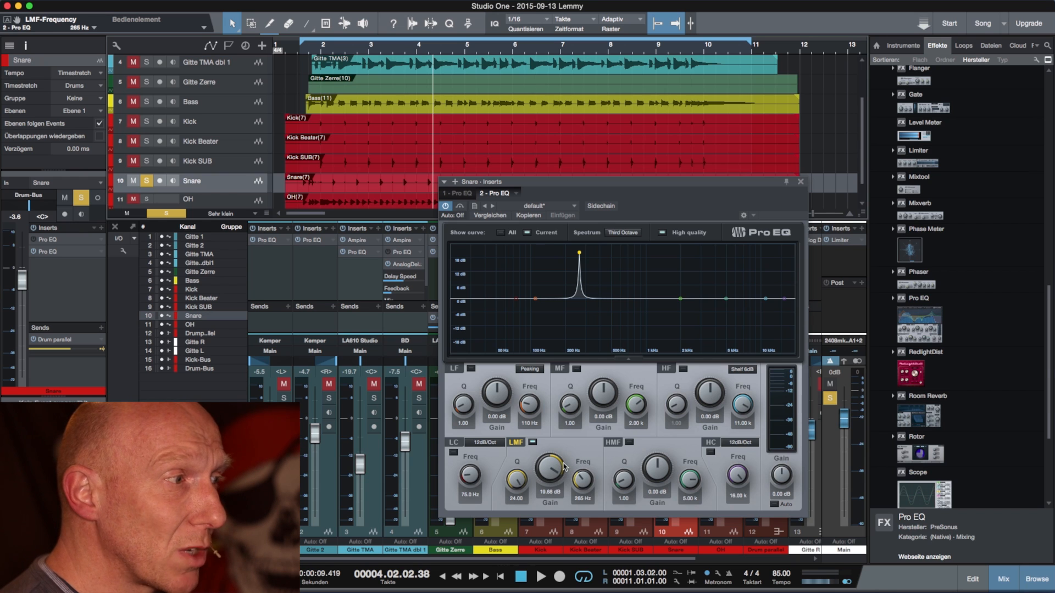
Step: Cut the LMF gain to about -8.4 dB and compare the snare during playback with the band off and on
left_click_drag(548, 466, 555, 531)
left_click_drag(546, 467, 547, 474)
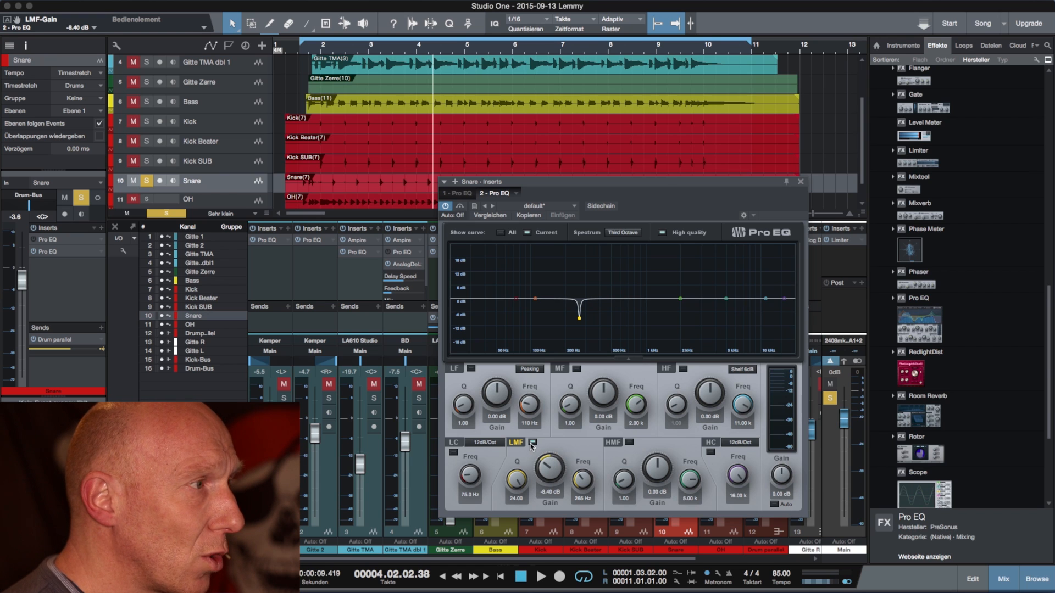
left_click(308, 54)
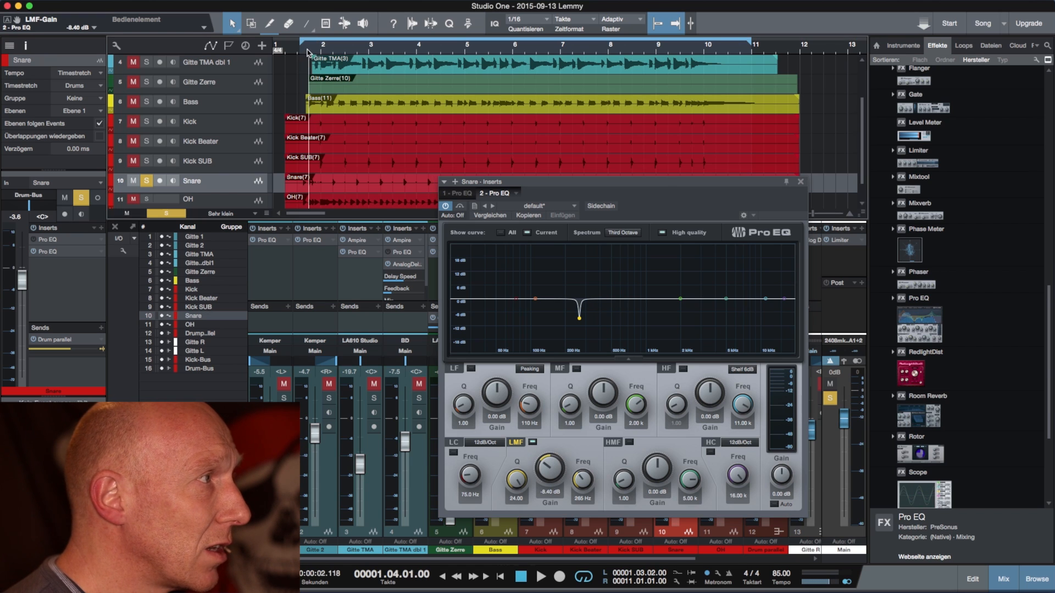
left_click(532, 442)
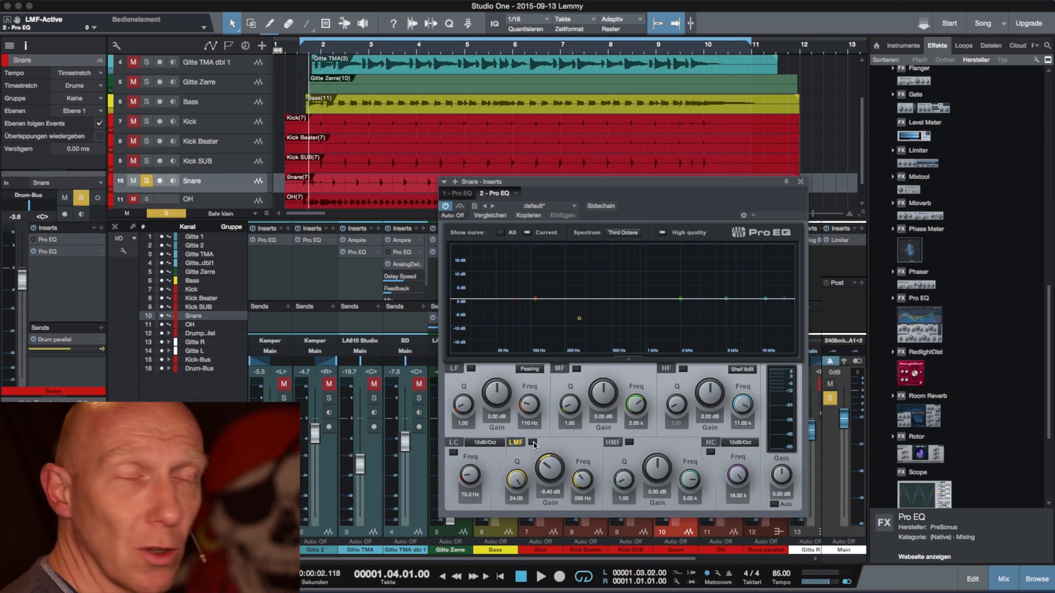
key("space")
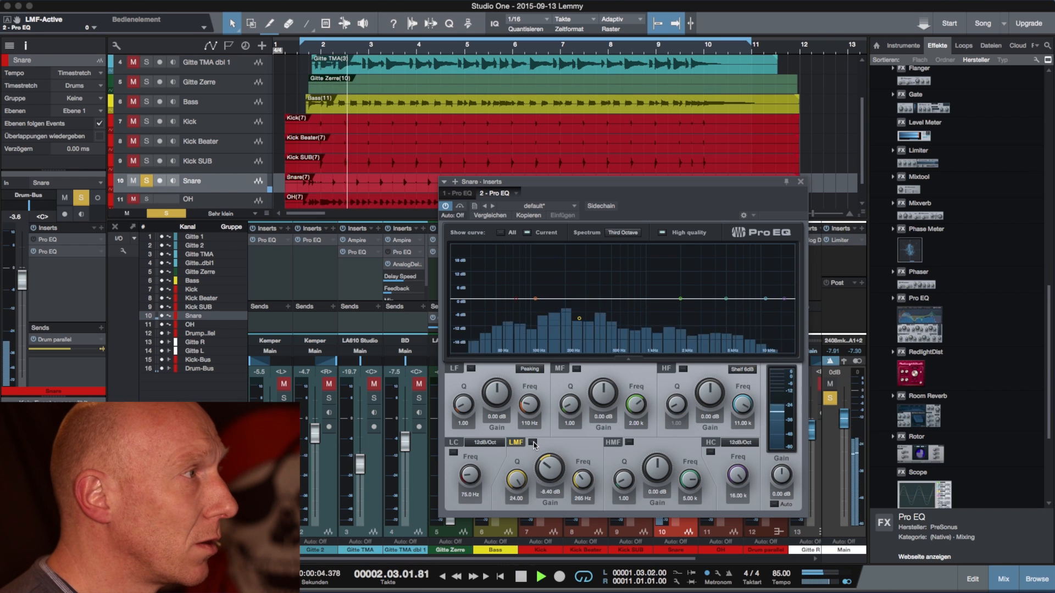
left_click(532, 442)
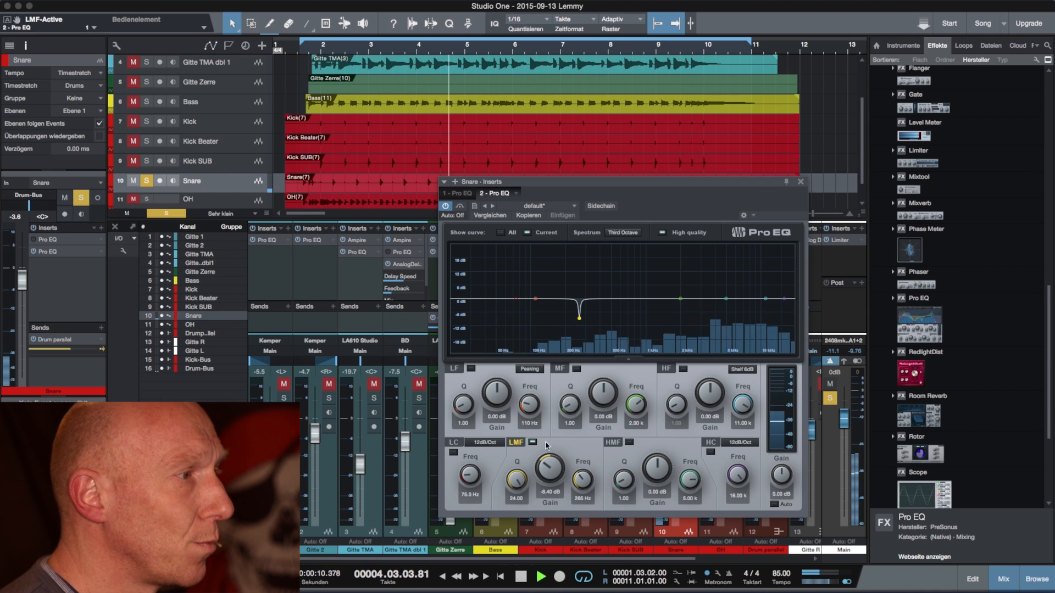
key("space")
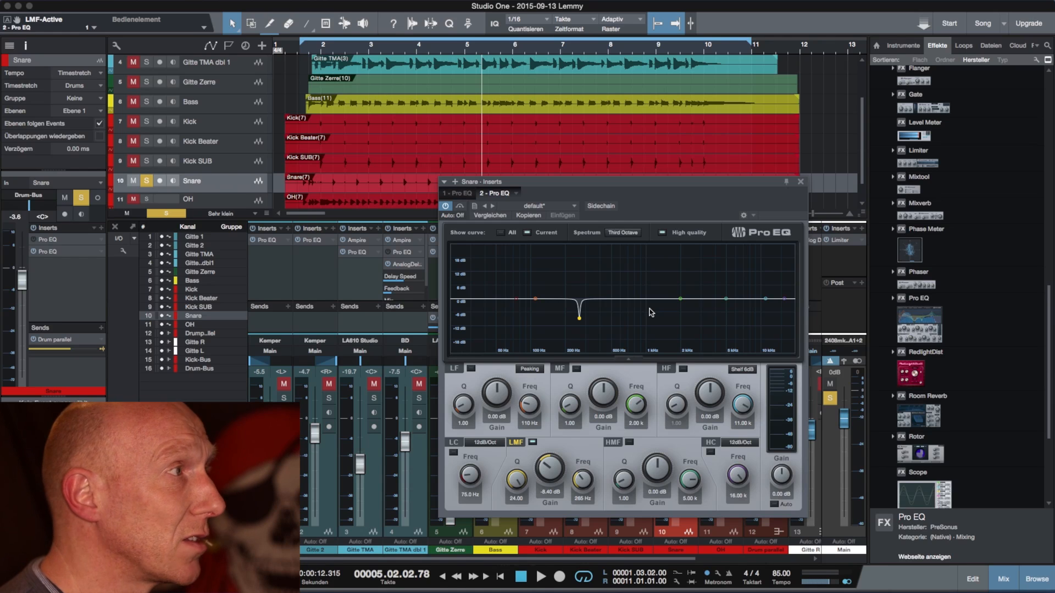
Step: Play the snare from just before bar 2 and, starting at 500 Hz, shape an MF cut of about -3.6 dB at 518 Hz with Q 0.87
left_click(305, 54)
key("space")
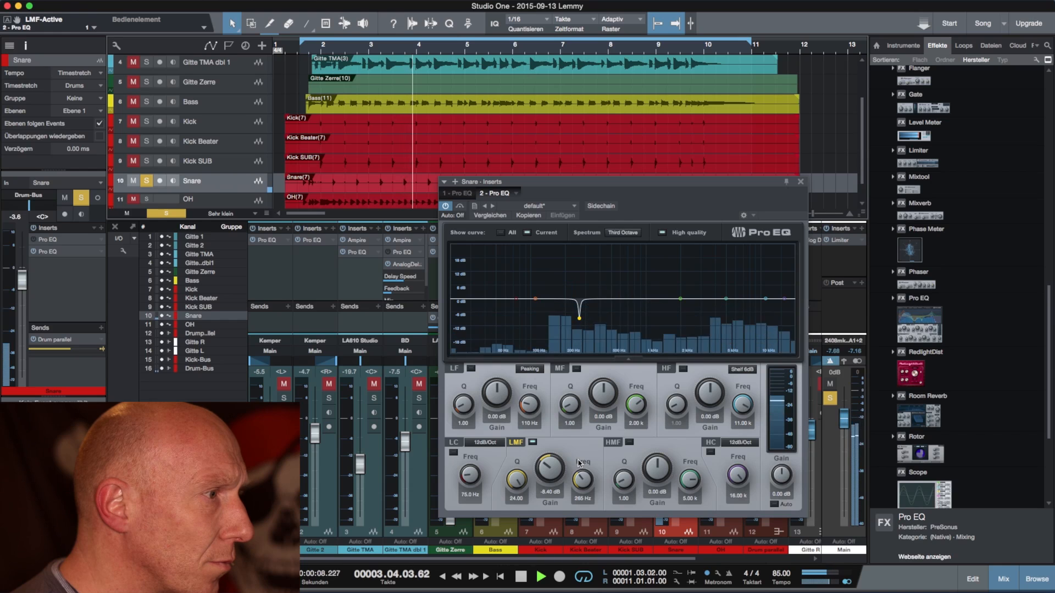
left_click(631, 423)
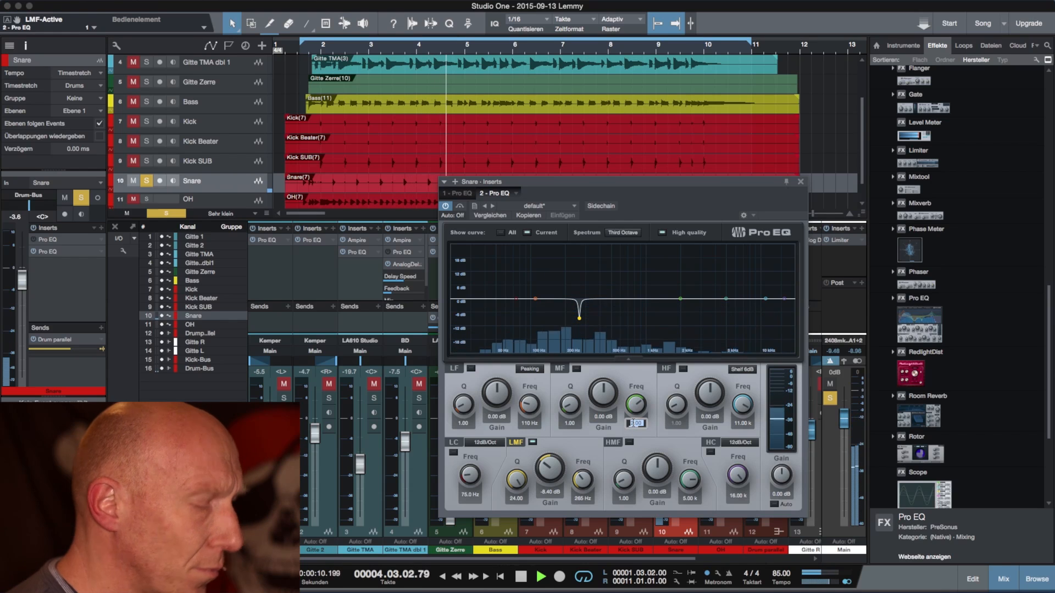
type("500")
key("Return")
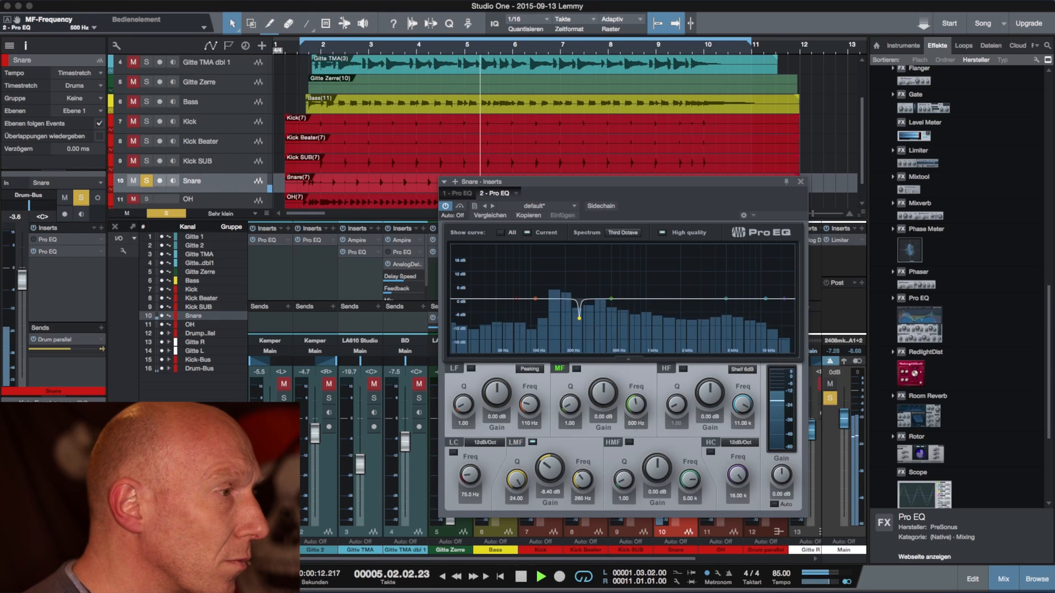
left_click_drag(602, 391, 608, 427)
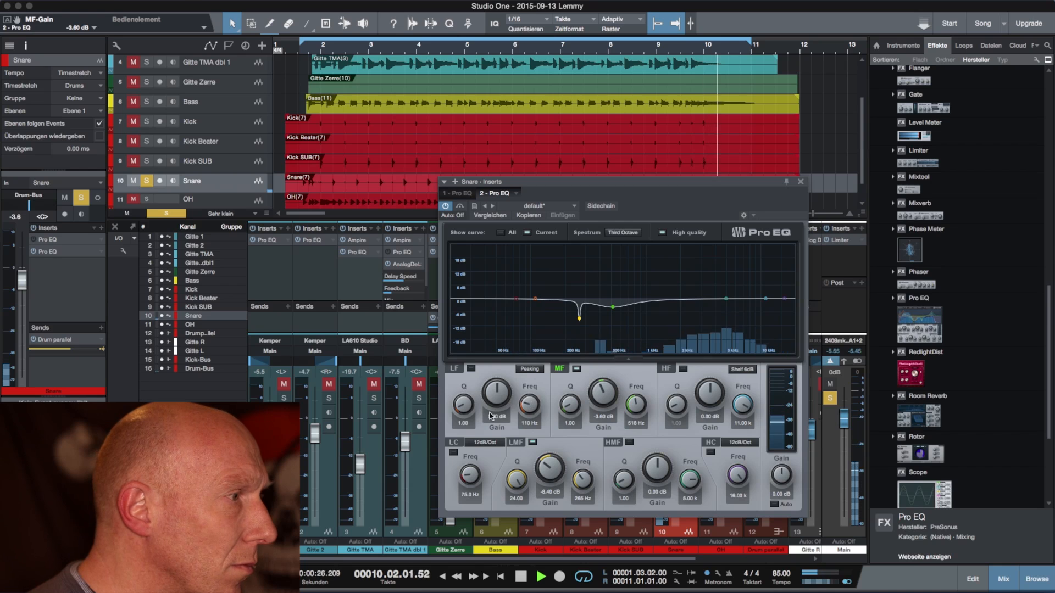
left_click_drag(575, 413, 572, 408)
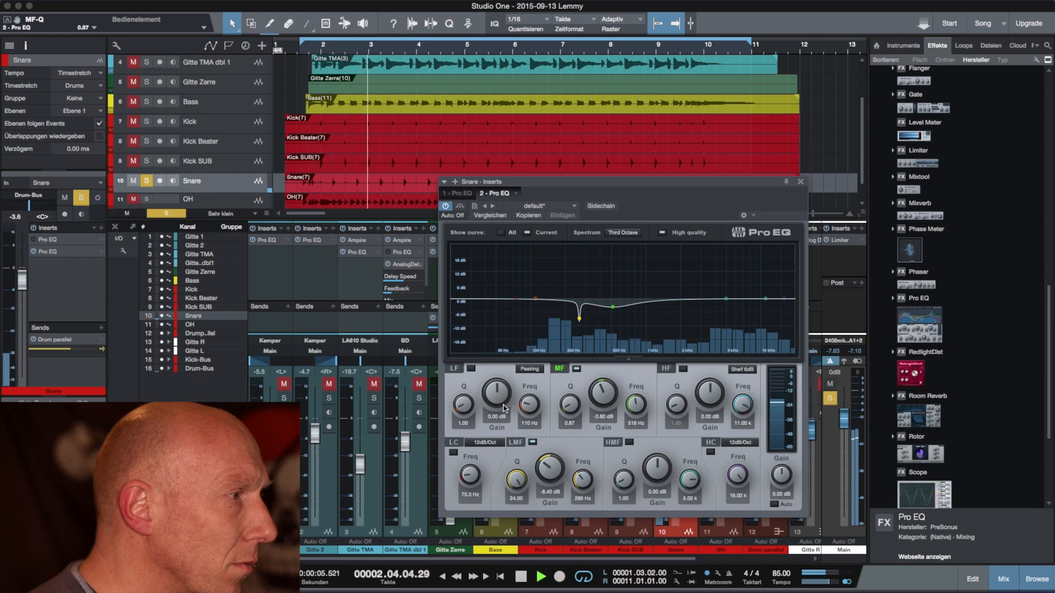
Step: Boost the LF band strongly to find the snare's body, and settle on about 2.16 dB gain at 161 Hz
left_click(465, 407)
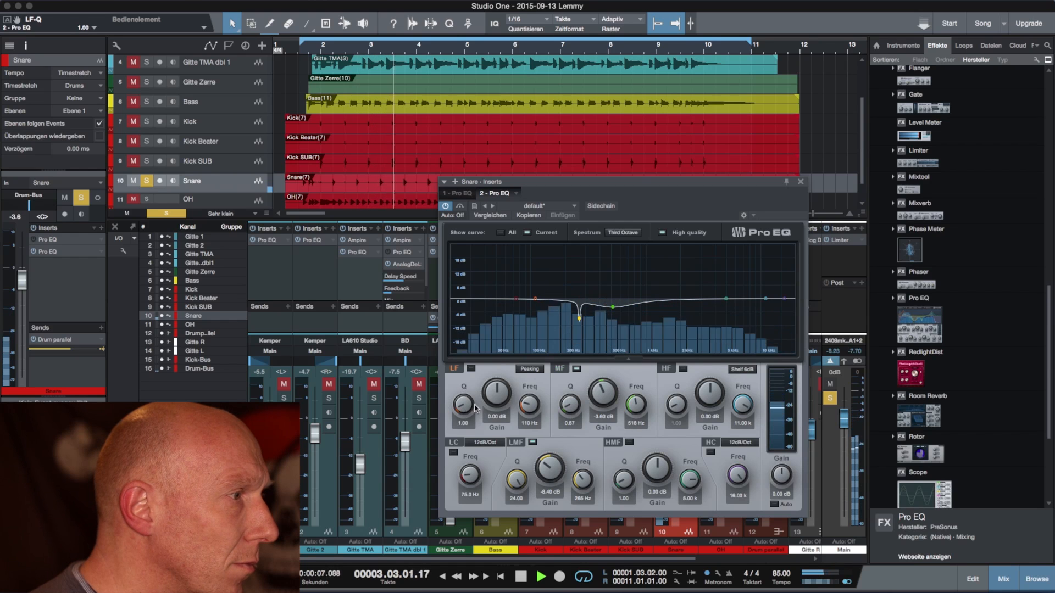
left_click_drag(539, 410, 492, 355)
left_click(525, 408)
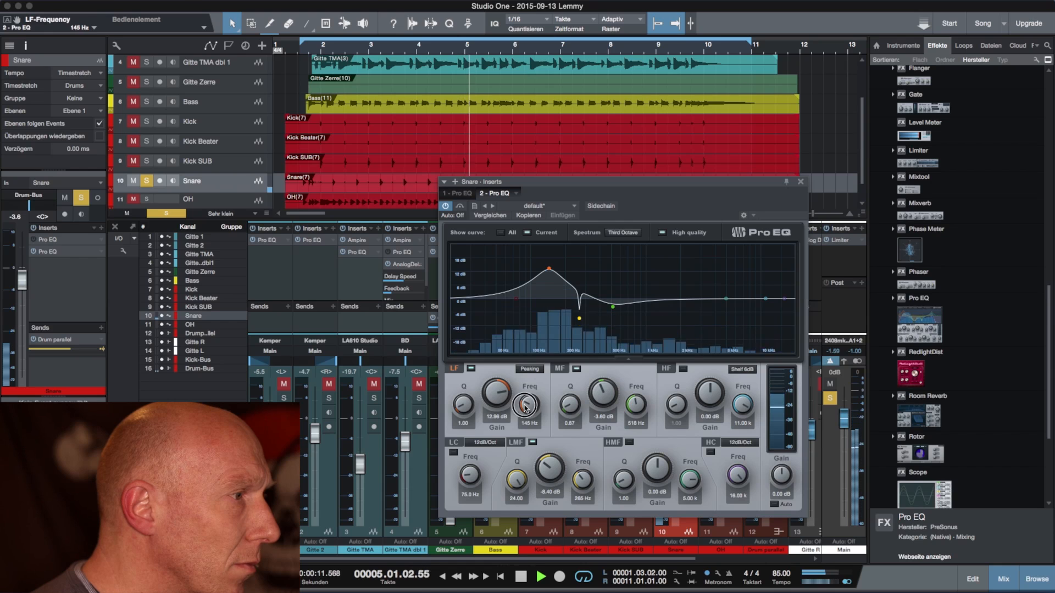
left_click_drag(525, 407, 498, 422)
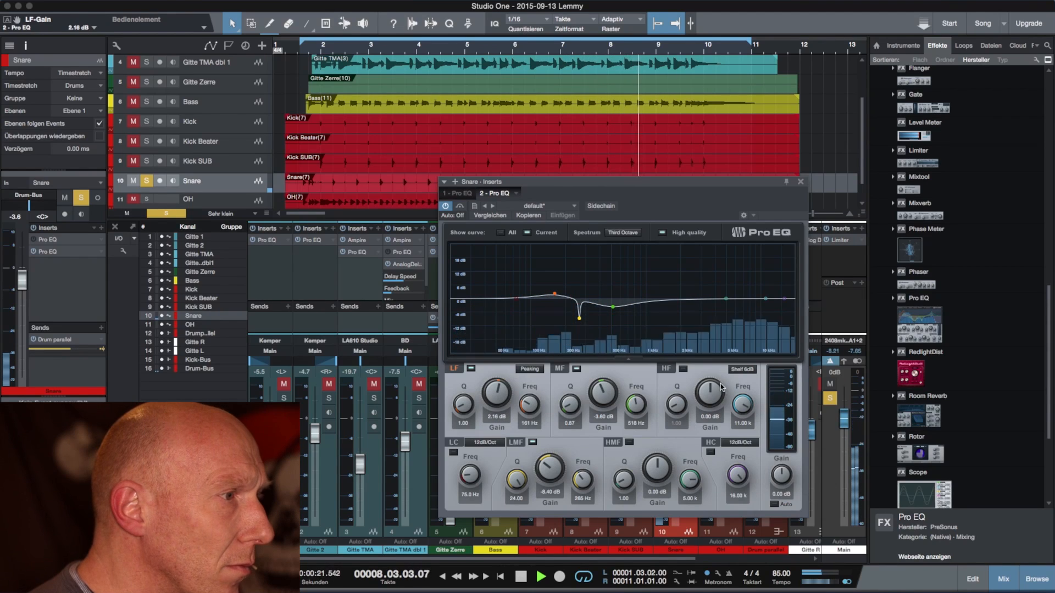
Step: Boost the HMF band by about 5.4 dB at 4.48 kHz while listening to the snare, and stop playback
left_click(726, 298)
mouse_move(726, 298)
left_mouse_down()
mouse_move(727, 280)
mouse_move(727, 290)
left_mouse_up()
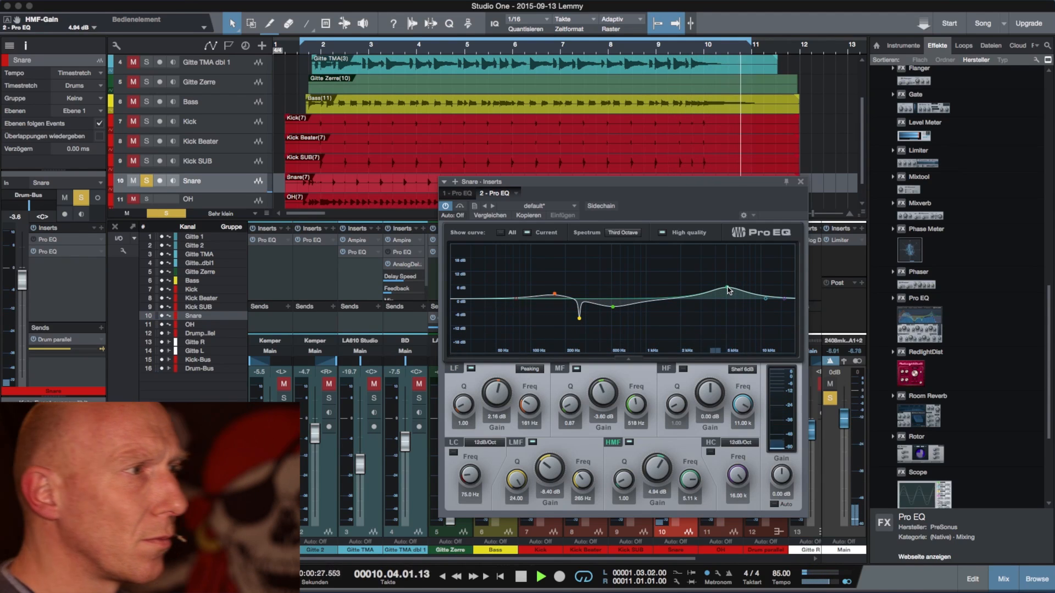
left_click_drag(729, 290, 722, 290)
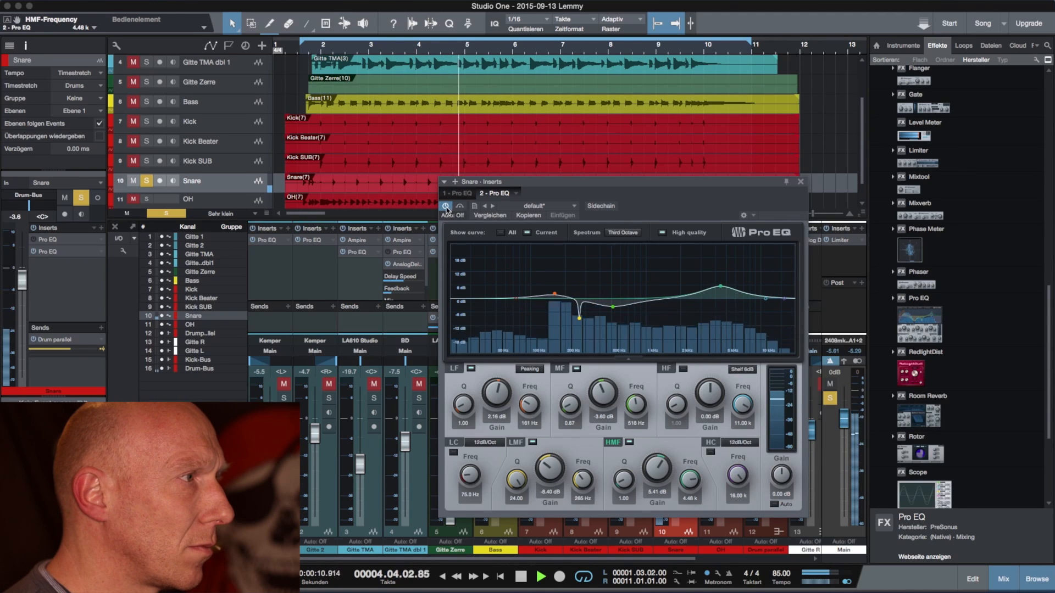
key("space")
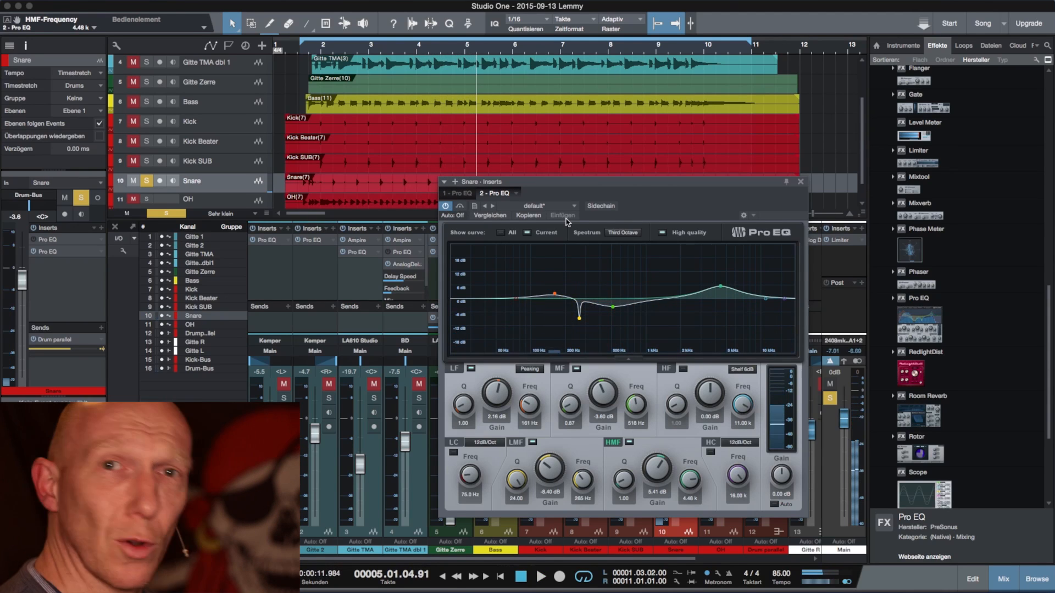